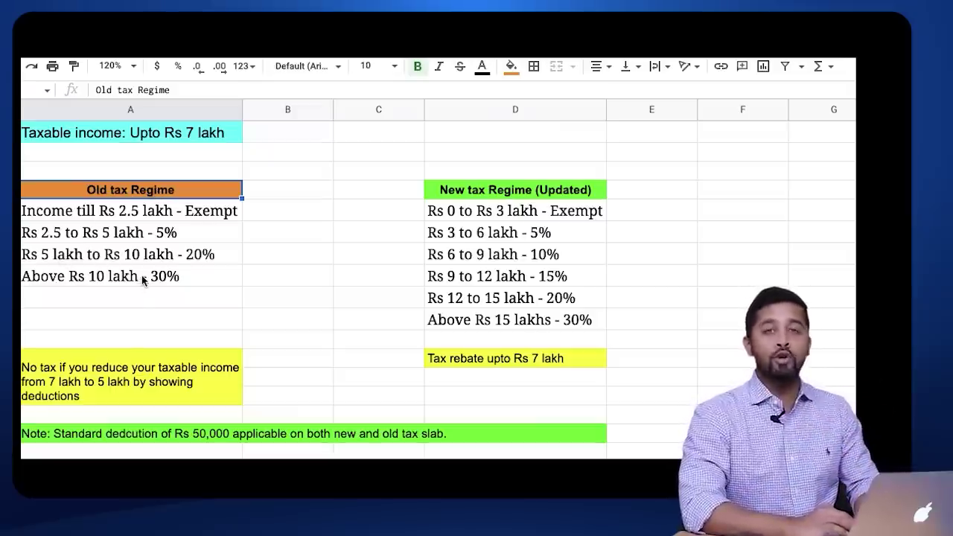
Review the standard deduction note and the taxable income heading in the Rs 7 lakh comparison.
click(110, 439)
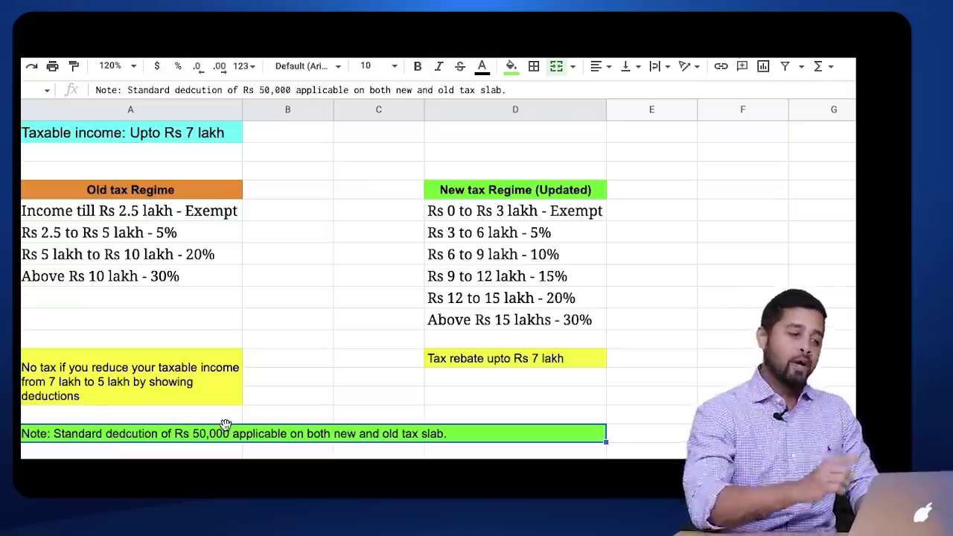
click(179, 137)
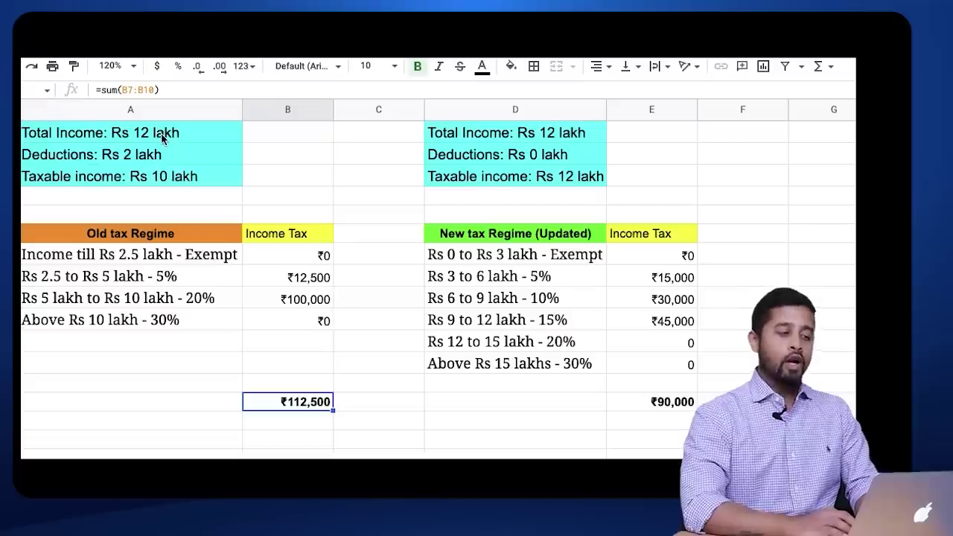
Examine the old regime's income, deductions, slab-wise tax formulas and total tax in the Rs 12 lakh comparison.
click(162, 138)
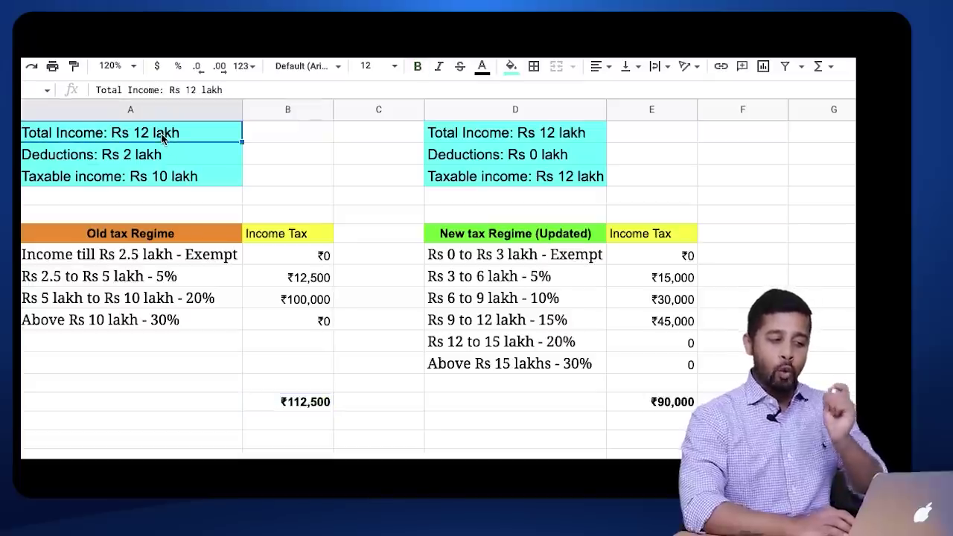
click(131, 233)
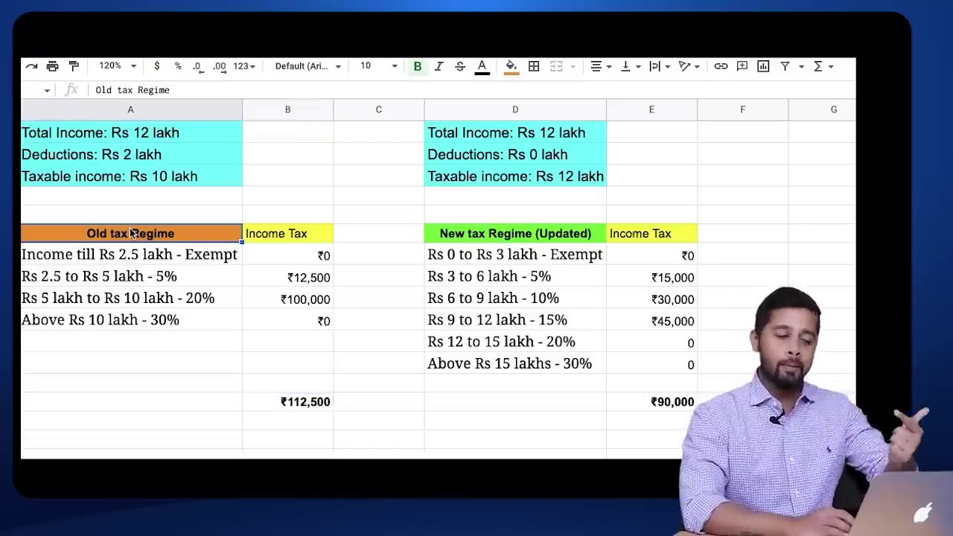
click(138, 156)
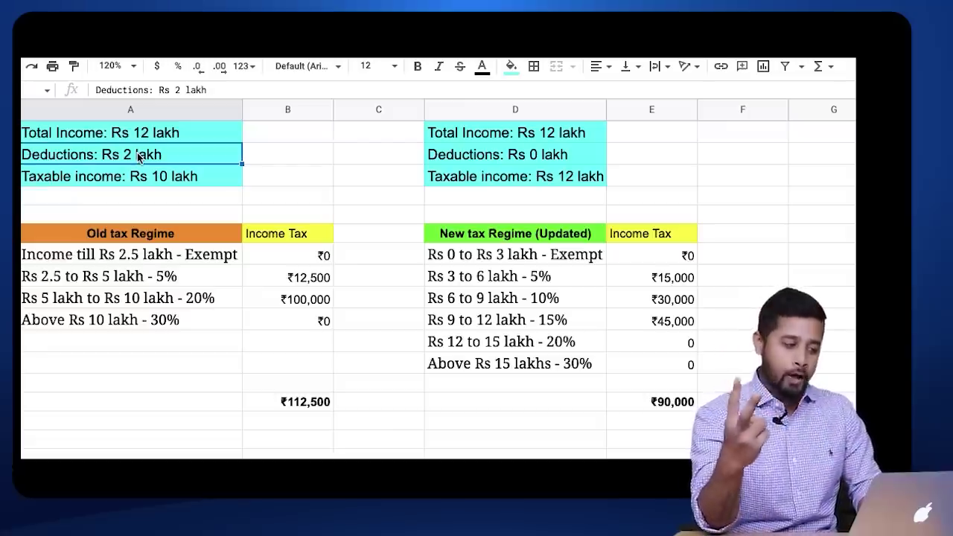
click(160, 183)
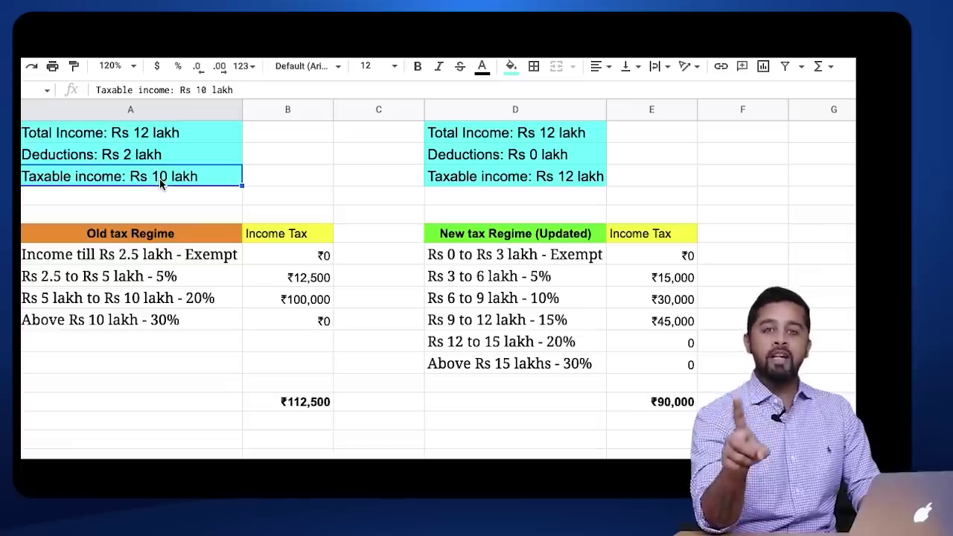
click(296, 256)
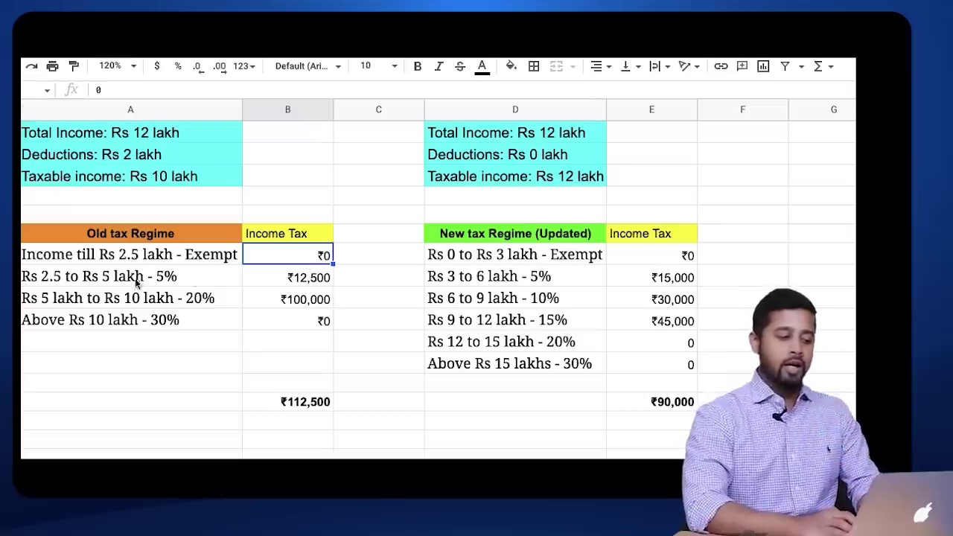
click(279, 278)
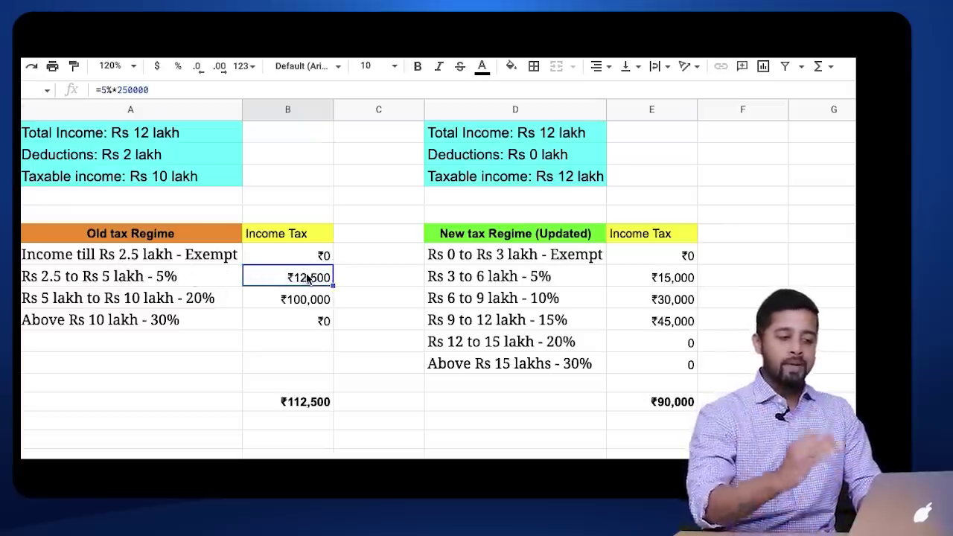
click(136, 307)
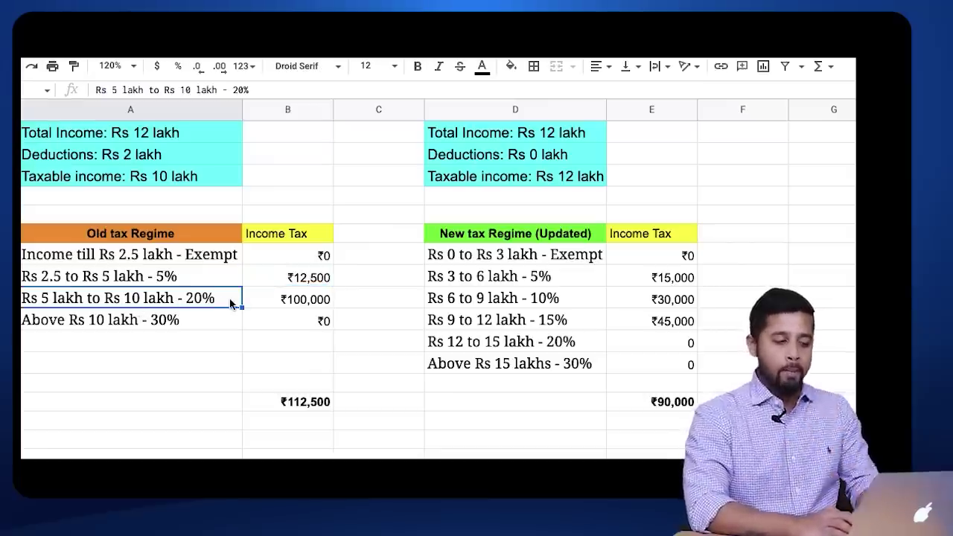
click(314, 303)
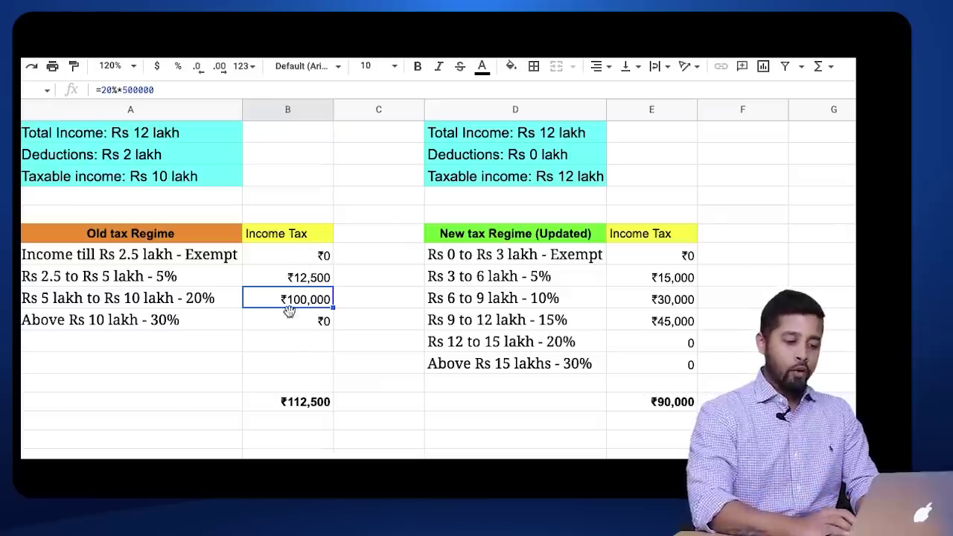
click(295, 407)
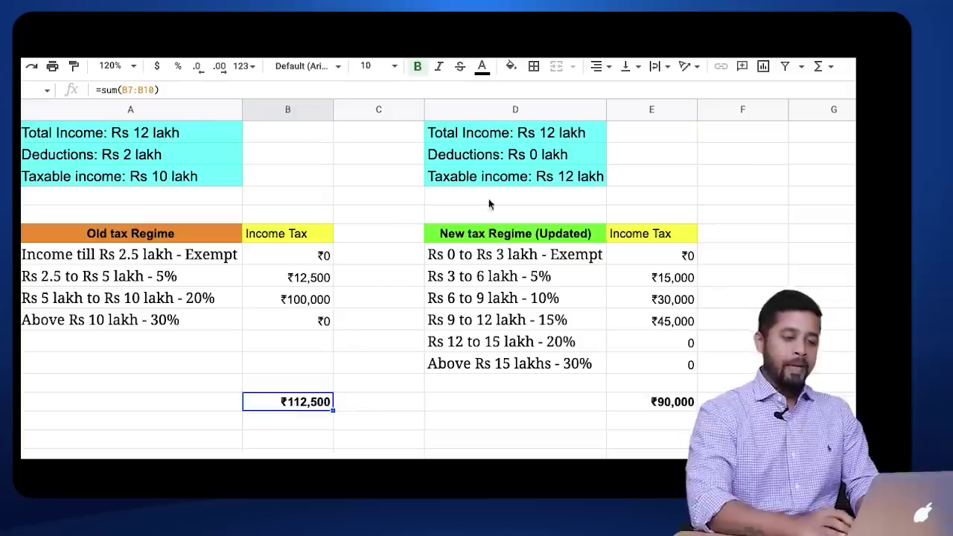
Examine the new regime's total income, tax for each slab and total tax in the Rs 12 lakh comparison.
click(552, 135)
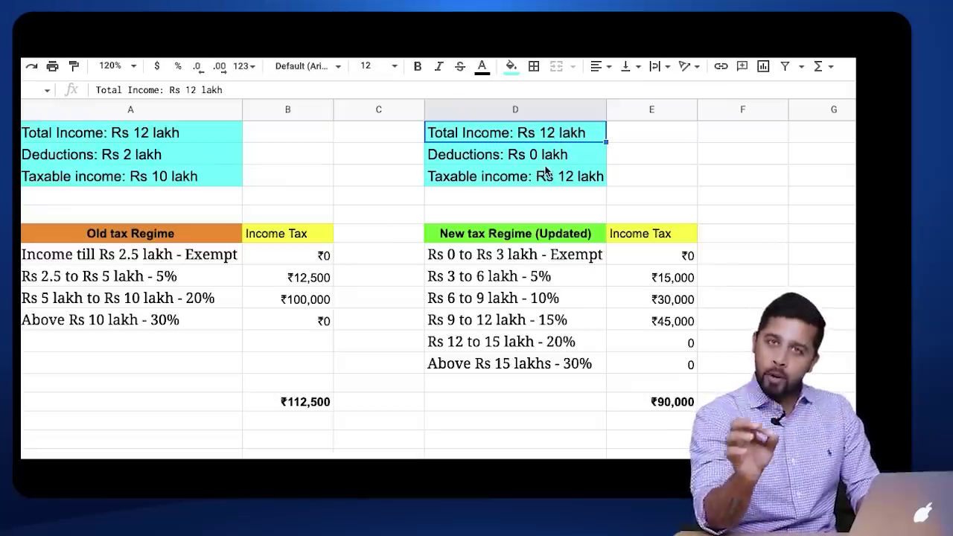
click(646, 260)
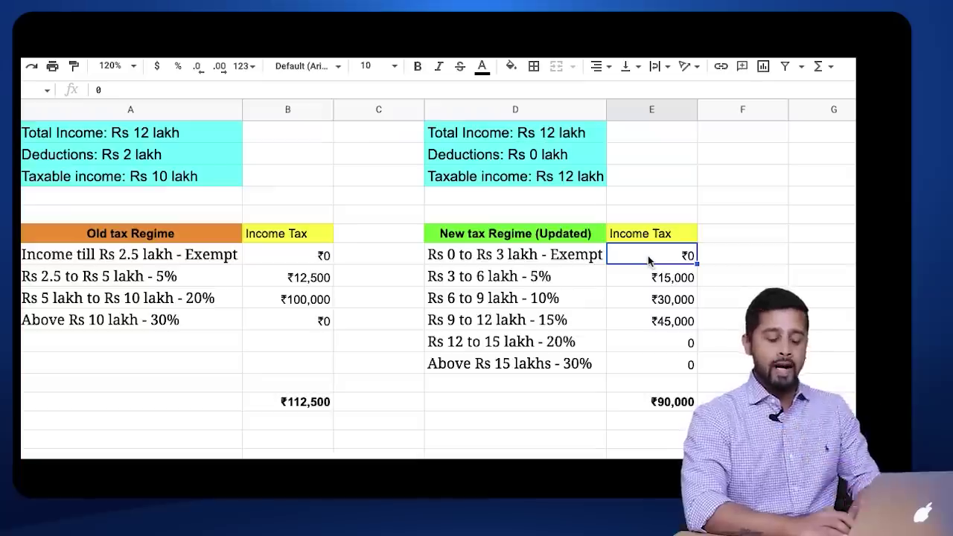
click(647, 279)
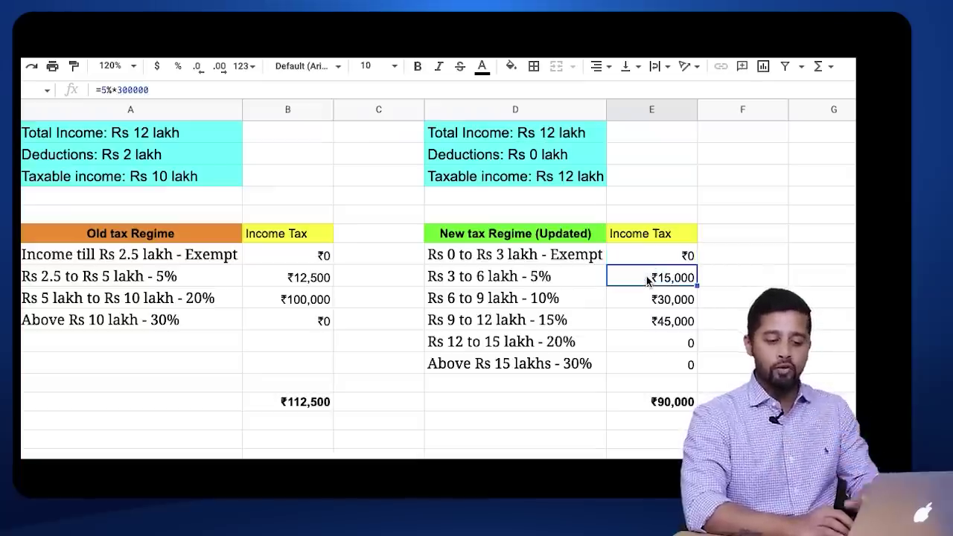
click(644, 296)
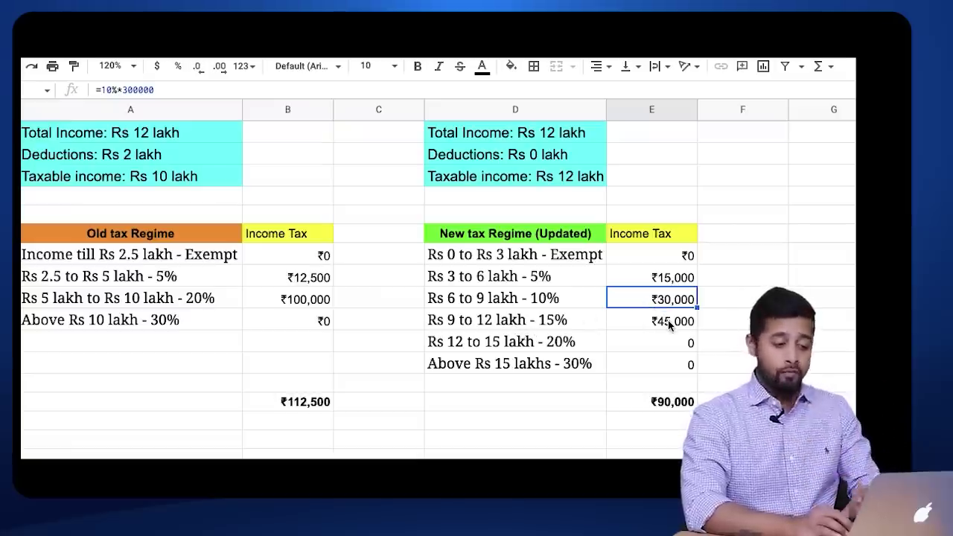
click(663, 324)
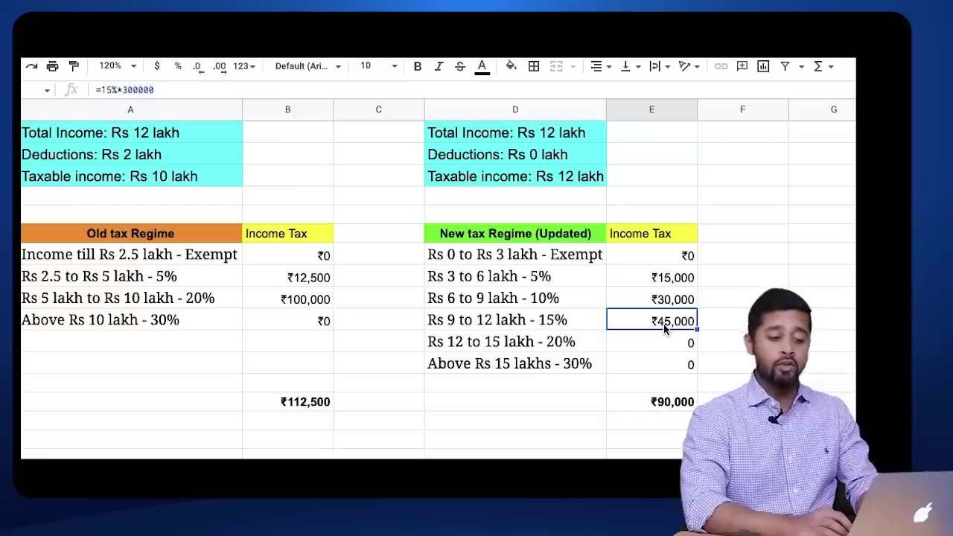
click(652, 344)
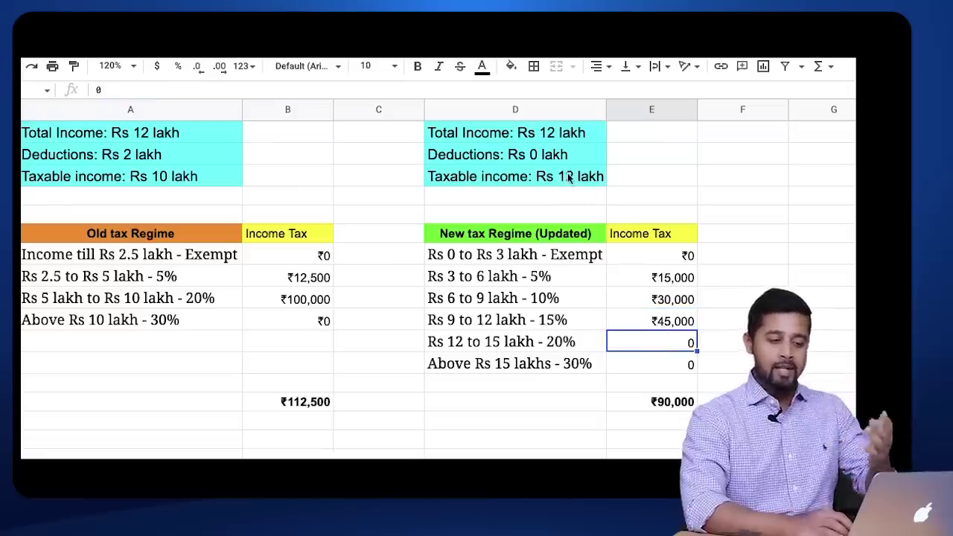
click(490, 319)
click(649, 344)
click(649, 364)
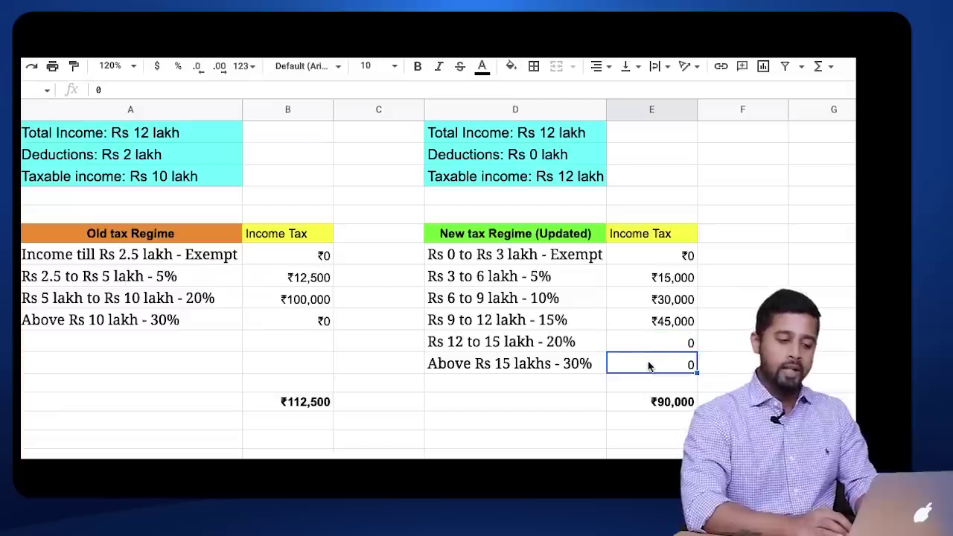
click(650, 404)
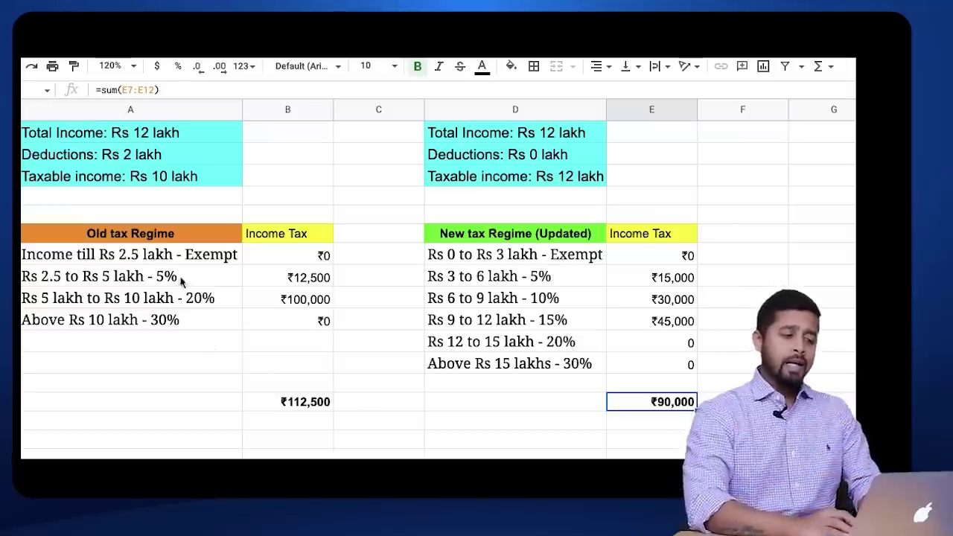
Compare the old regime's deductions and total tax with the new regime's total tax for Rs 12 lakh income.
click(151, 154)
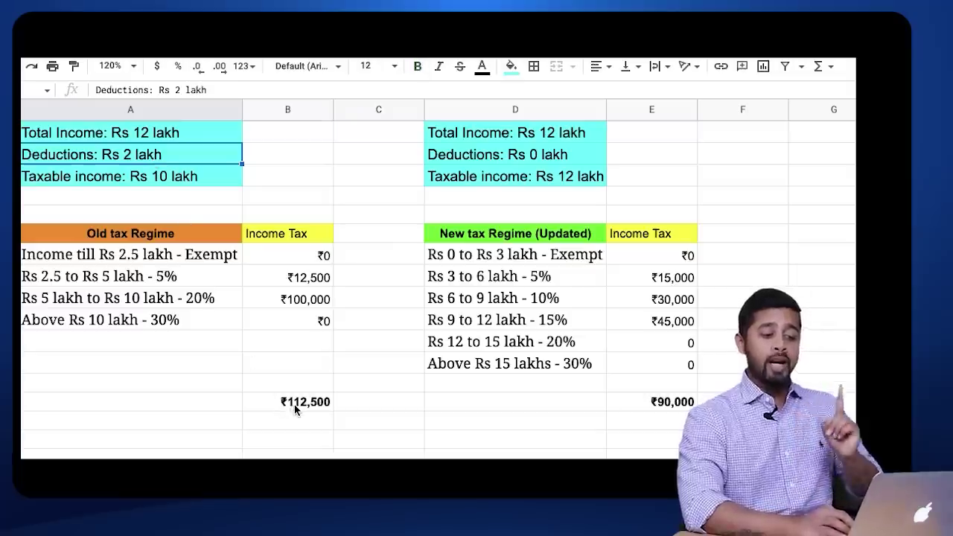
click(294, 404)
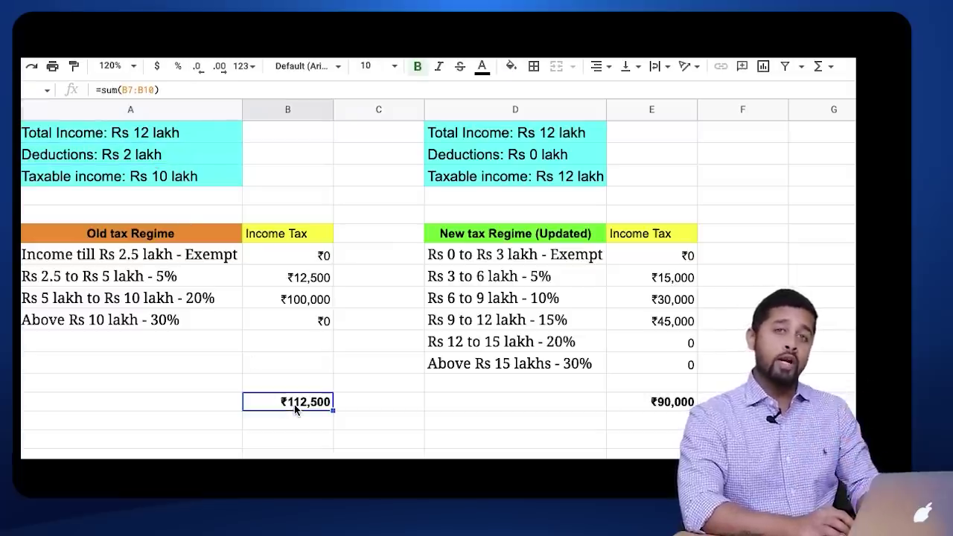
click(678, 403)
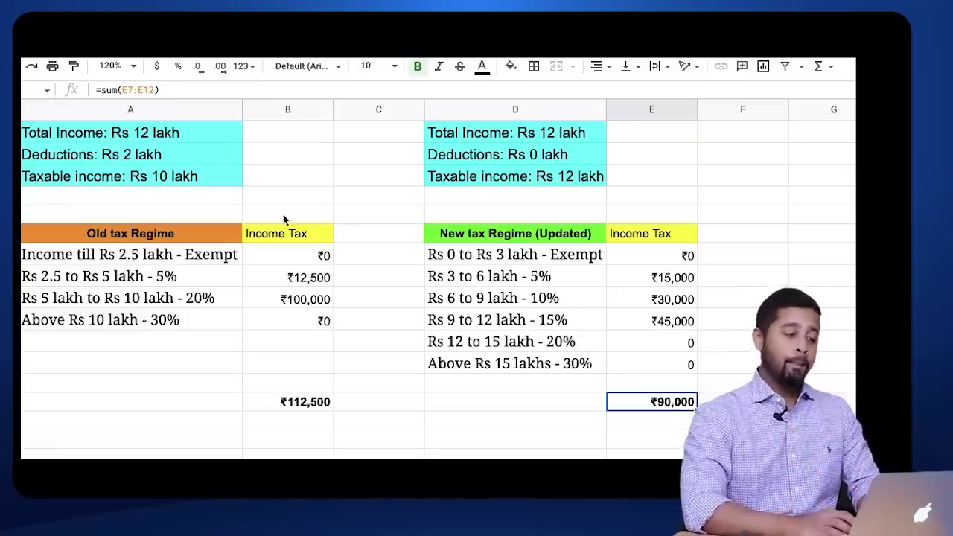
Change the old regime's deductions entry to "Deductions: Rs 2.5 lakh".
double_click(126, 154)
key(BackSpace)
text(2)
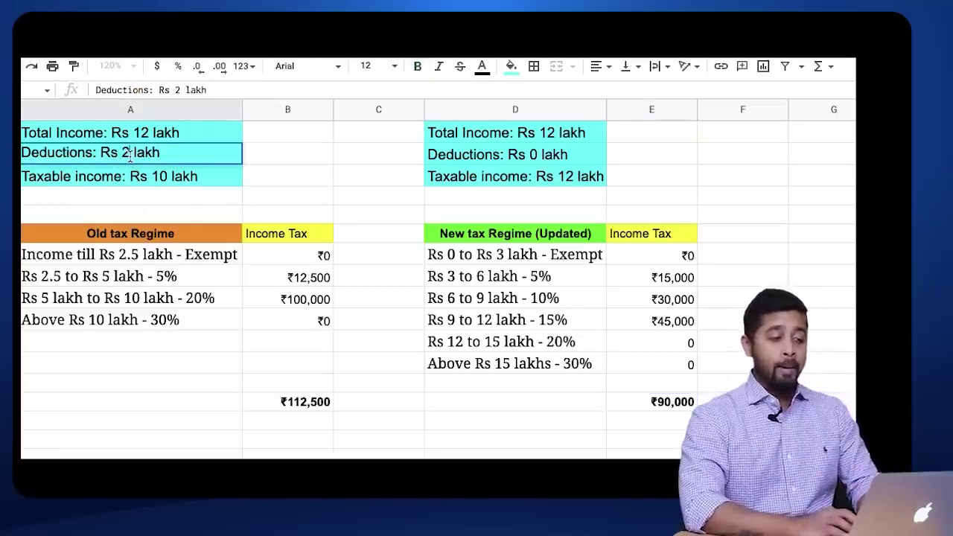
text(.5)
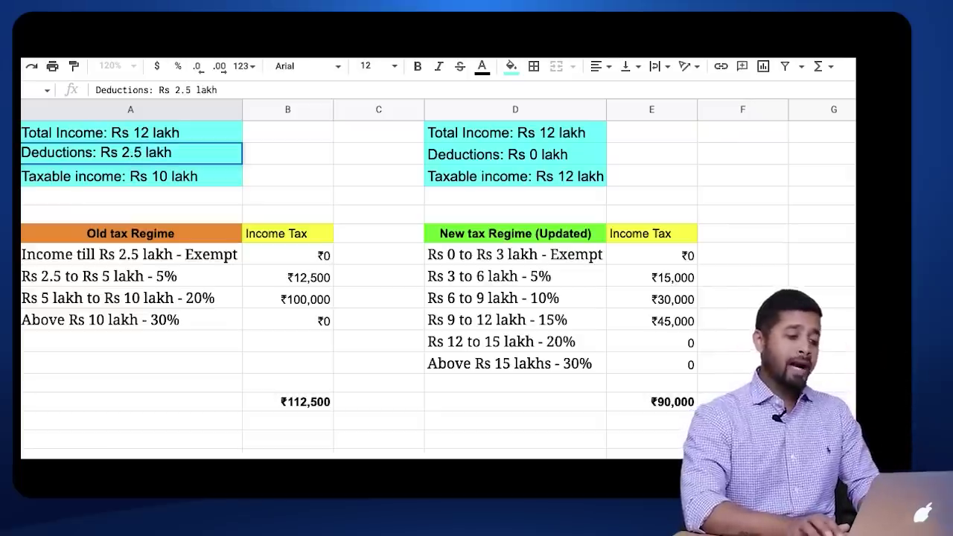
key(Return)
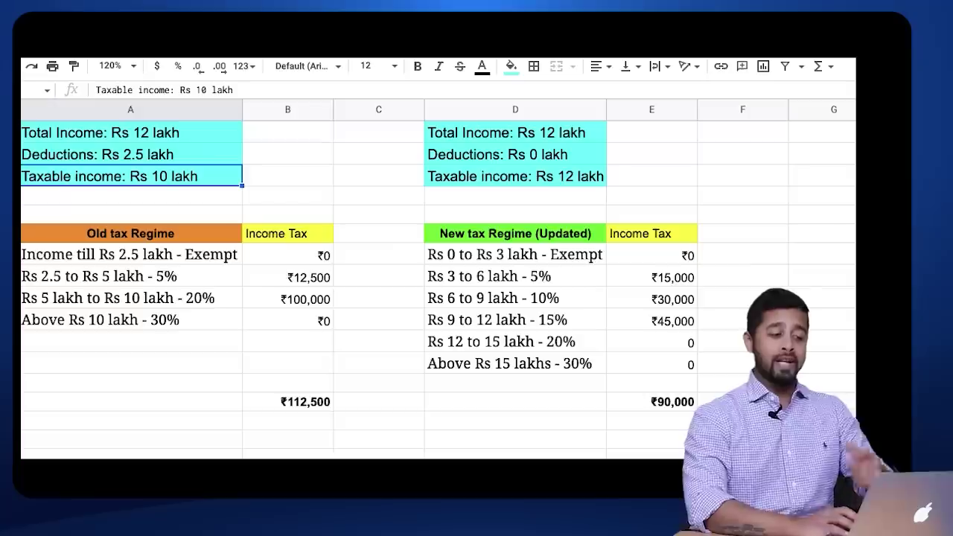
Change the old regime's tax formula for the Rs 5 lakh to Rs 10 lakh slab to =20%*450000 and check the total.
click(303, 302)
click(130, 90)
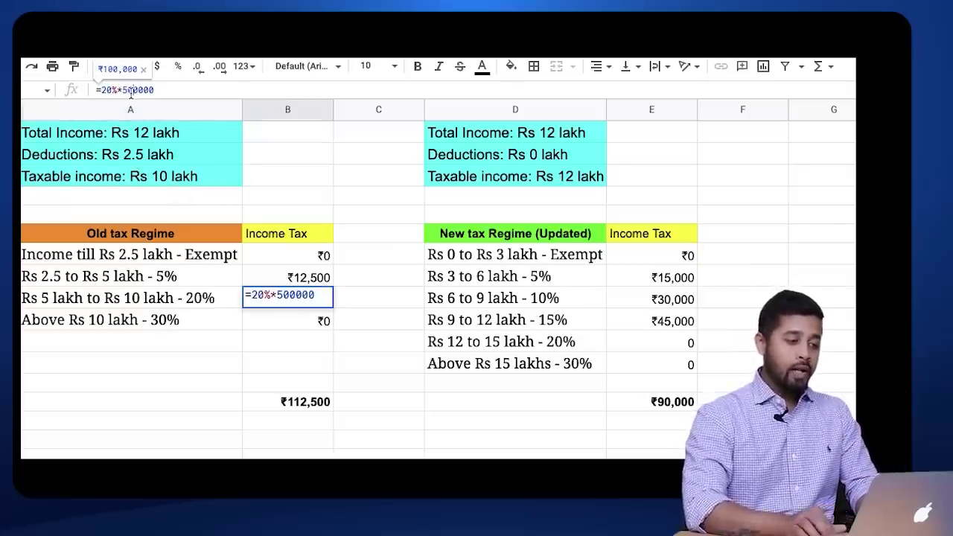
key(BackSpace)
key(BackSpace)
text(45)
key(Return)
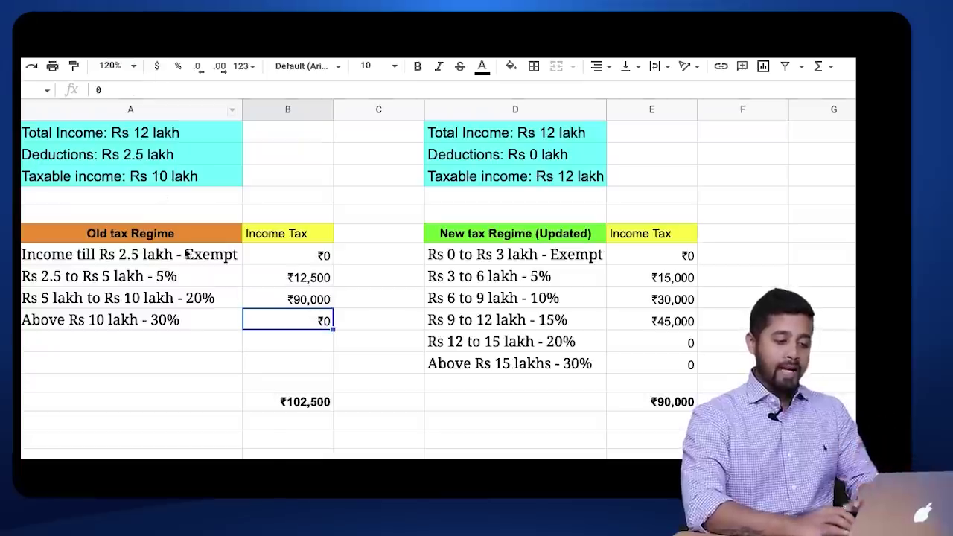
click(330, 406)
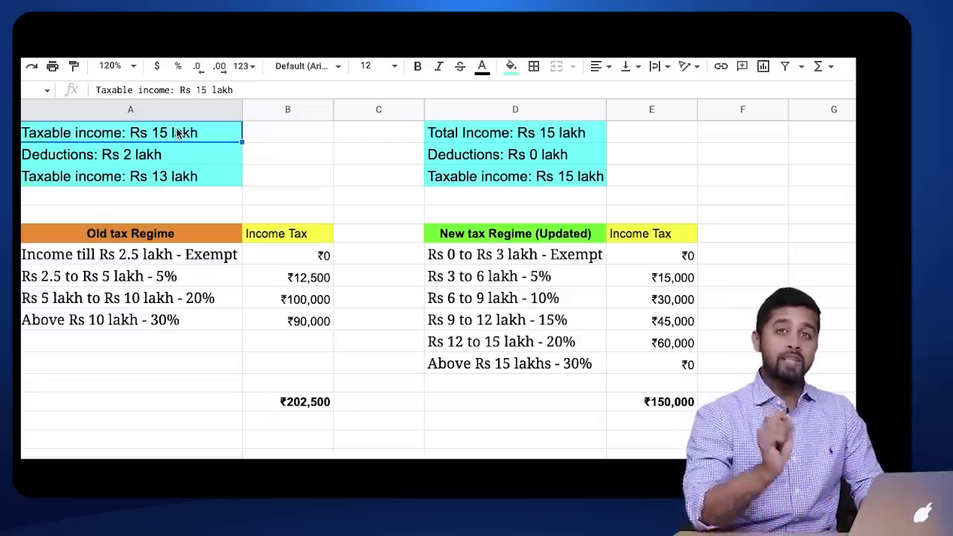
Review the old regime's deductions, taxable income, slab taxes and total tax in the Rs 15 lakh comparison.
click(143, 156)
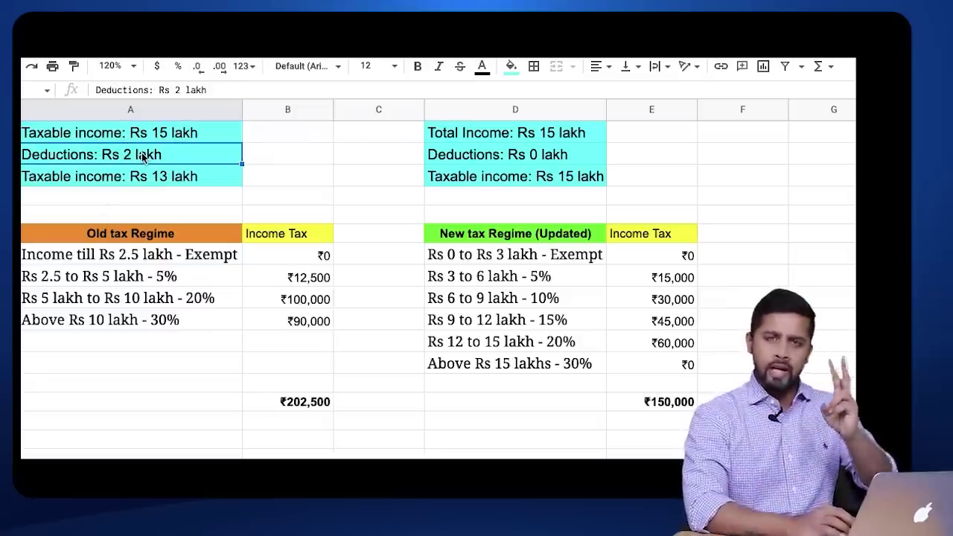
click(174, 179)
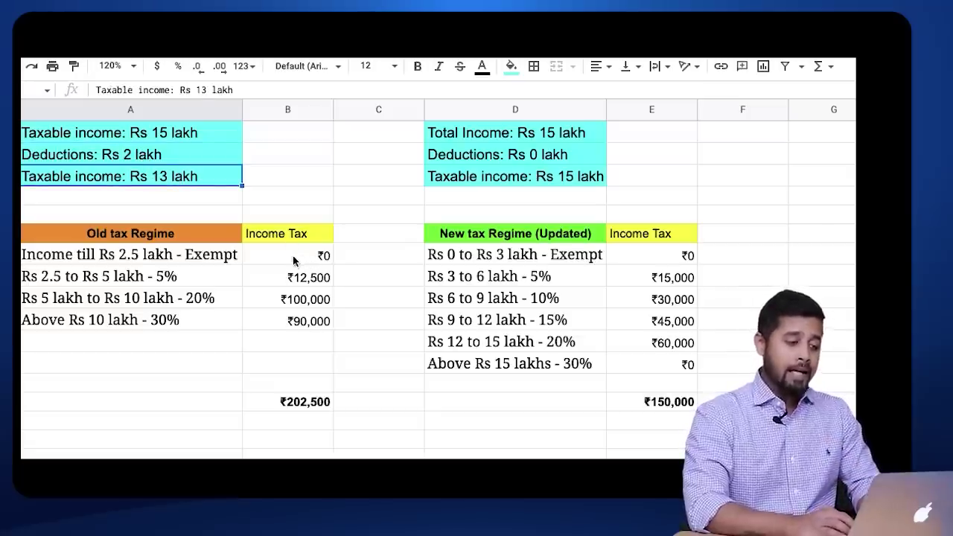
drag(294, 260, 290, 323)
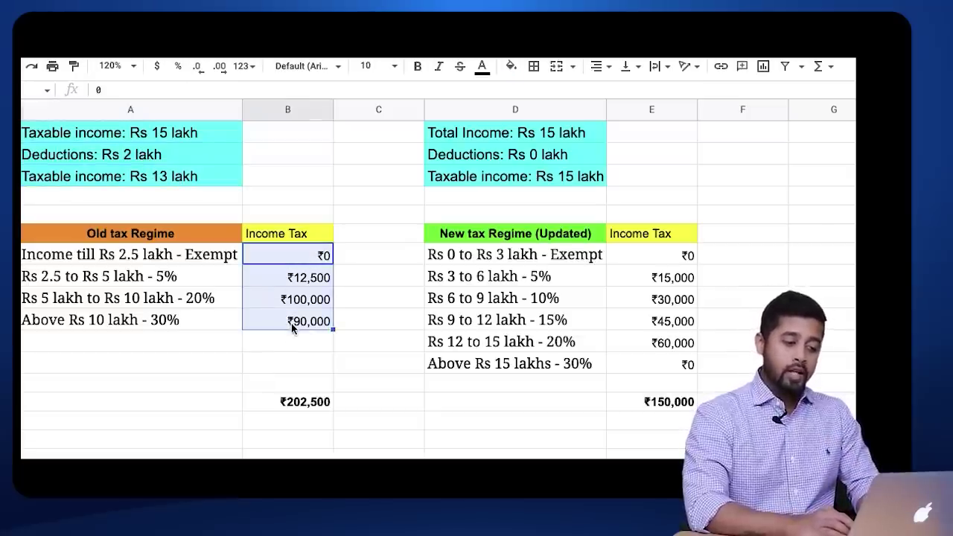
click(297, 408)
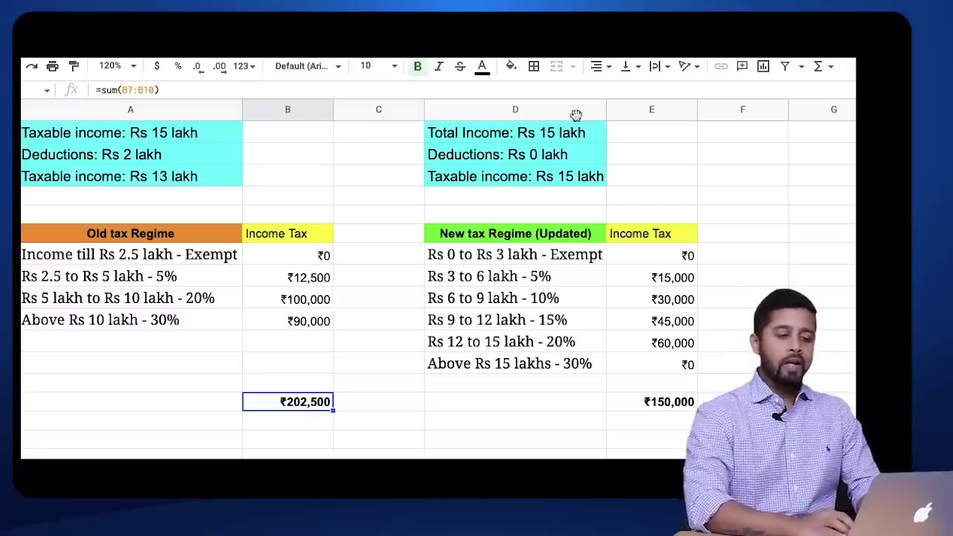
Review the new regime's income figures, slab taxes and total tax in the Rs 15 lakh comparison.
drag(547, 134, 546, 176)
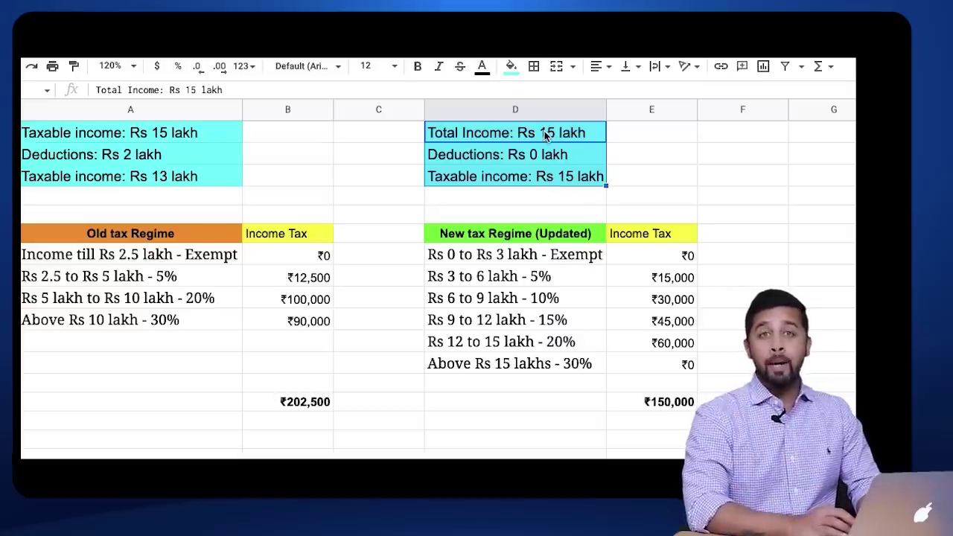
click(555, 177)
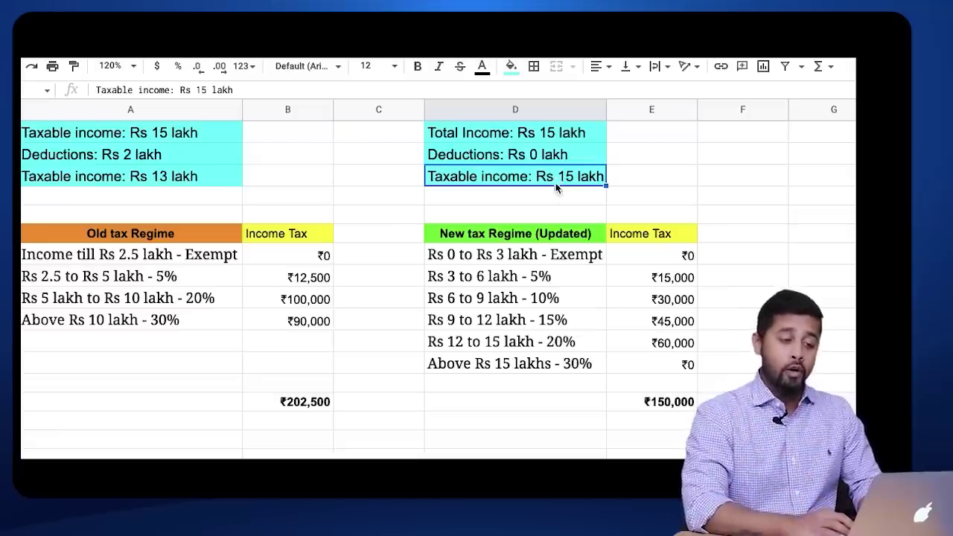
drag(648, 260, 652, 364)
click(653, 407)
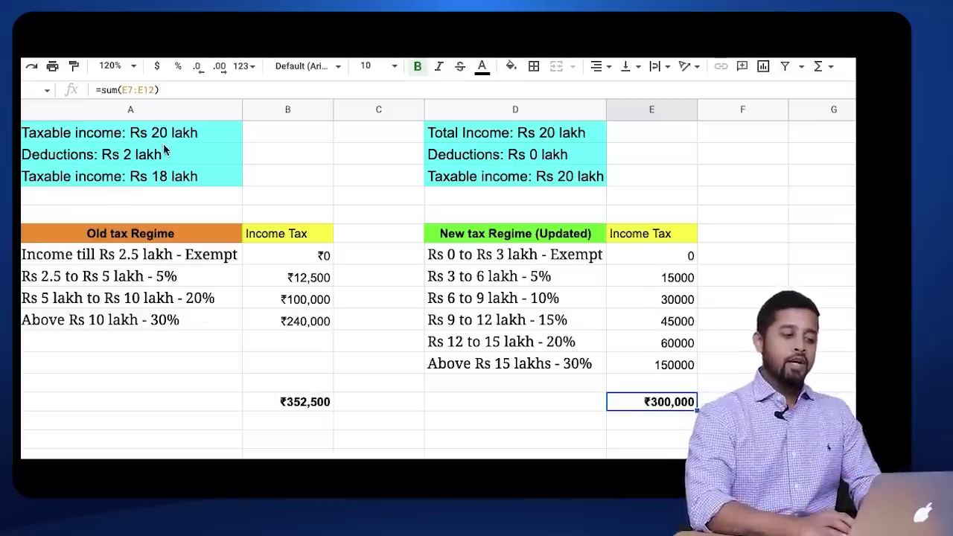
Review the old regime's income, deductions, taxable income, slab taxes and total tax in the Rs 20 lakh comparison.
click(162, 137)
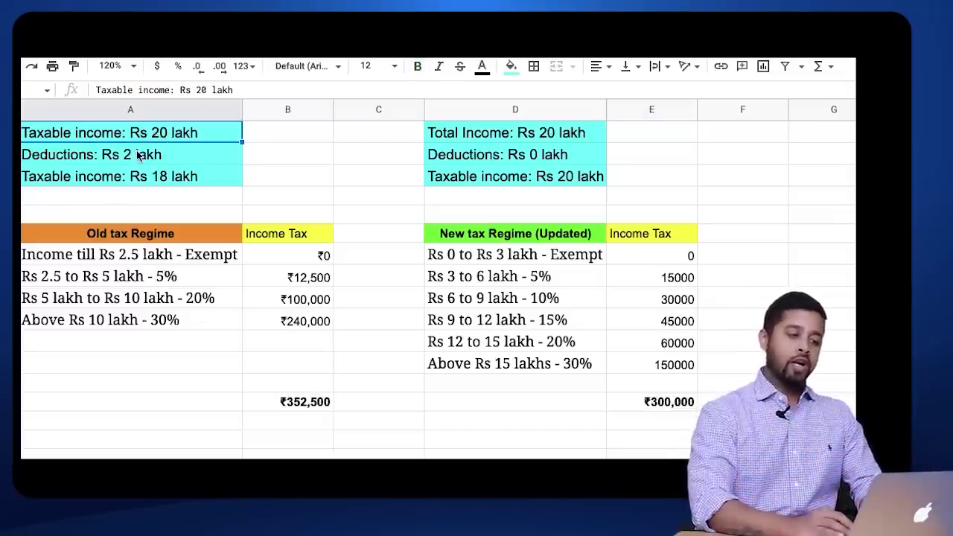
click(136, 156)
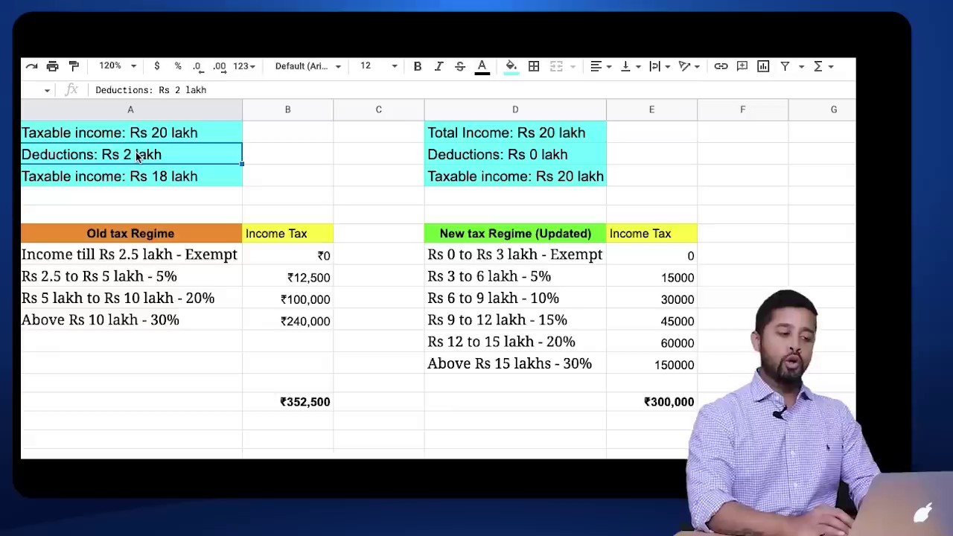
click(170, 181)
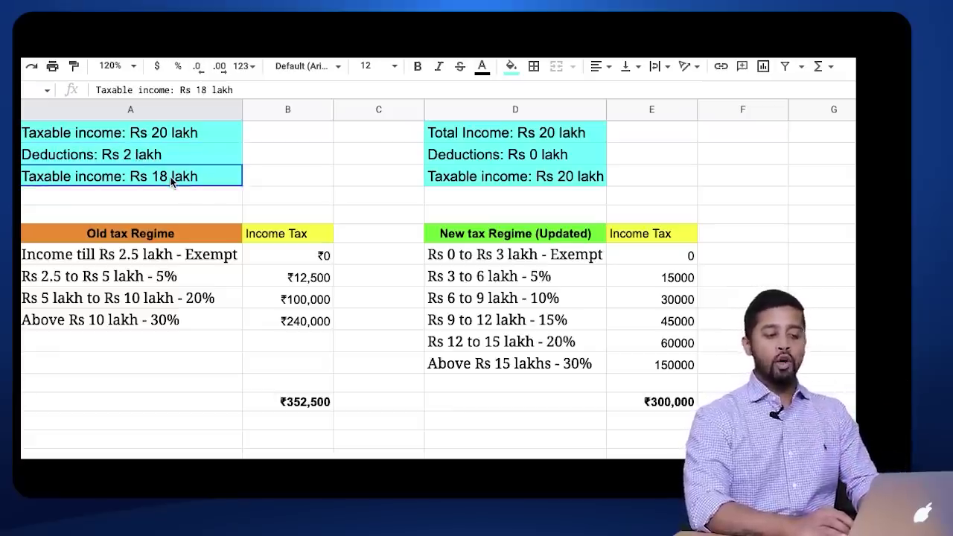
click(286, 255)
drag(283, 264, 289, 325)
click(292, 402)
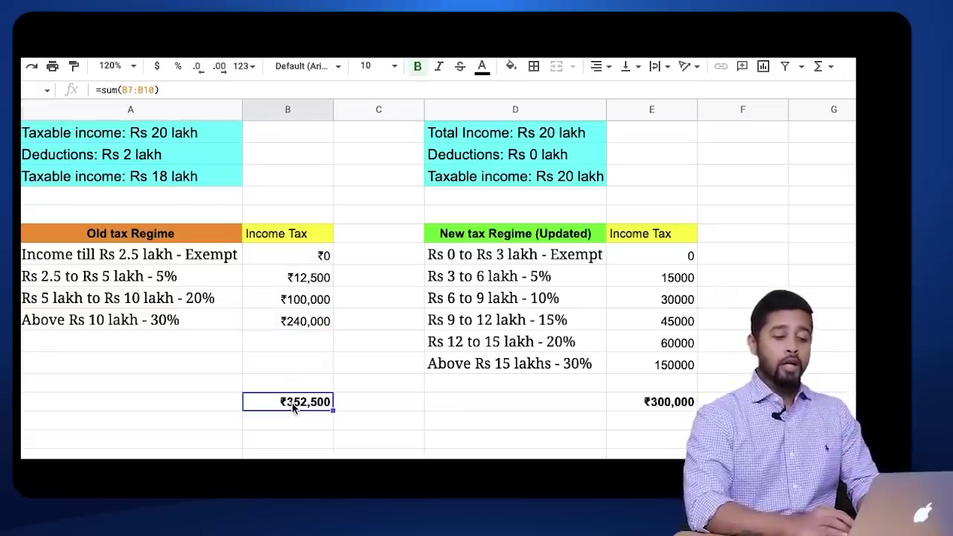
Review the new regime's taxable income, slab taxes and total tax in the Rs 20 lakh comparison.
click(526, 184)
drag(652, 277, 659, 365)
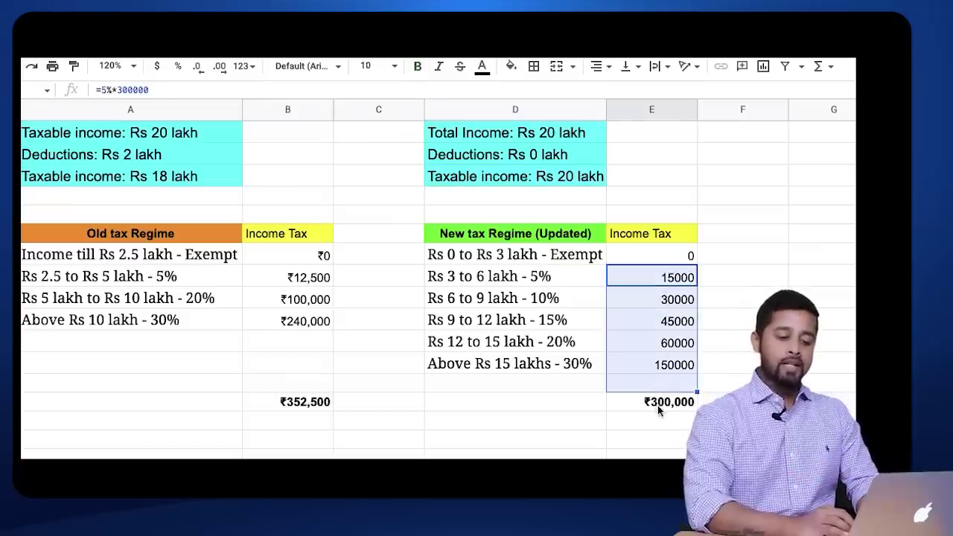
click(657, 403)
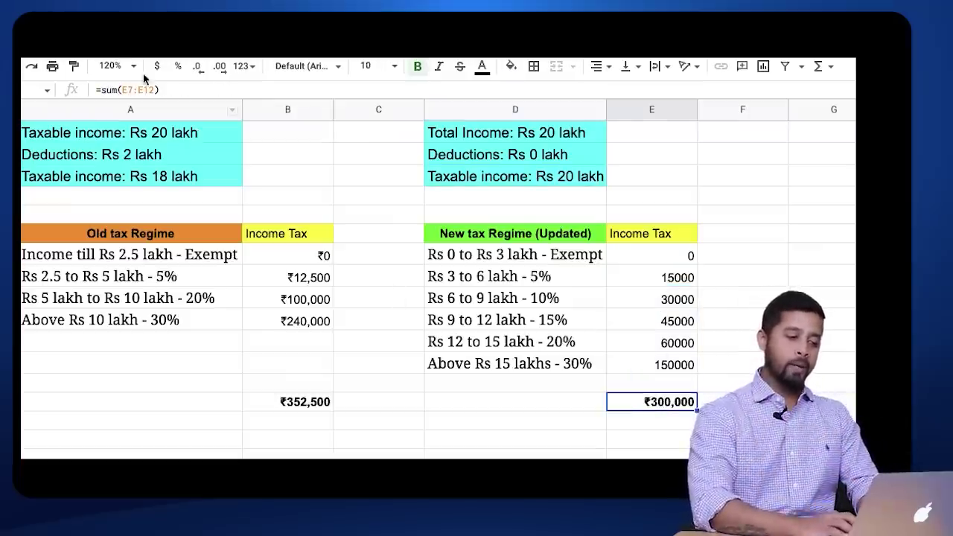
Open the old regime's deductions entry for editing in the Rs 20 lakh comparison.
click(127, 158)
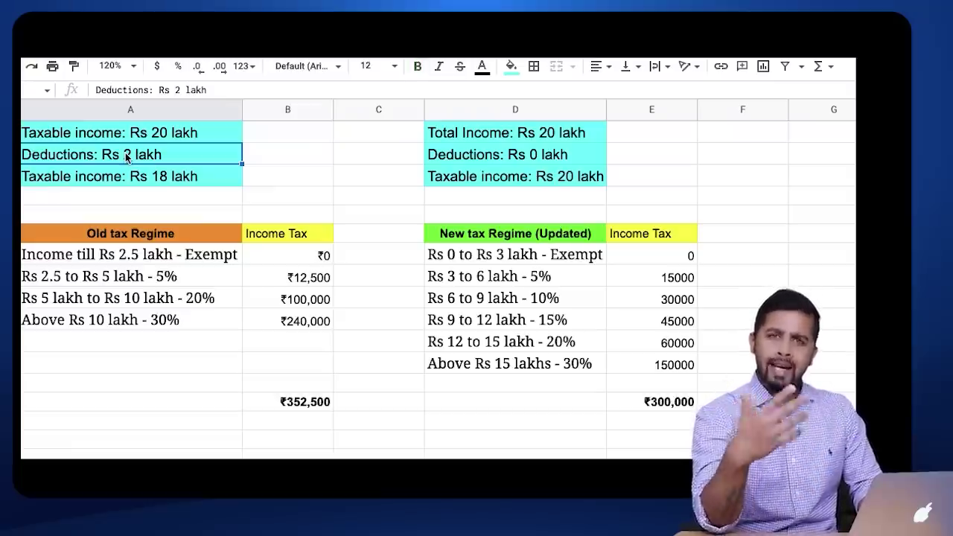
double_click(131, 154)
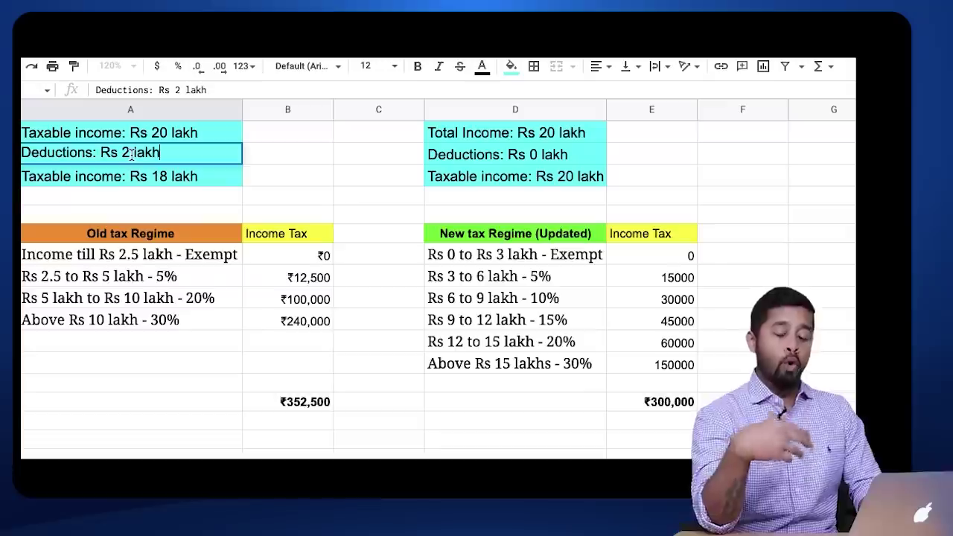